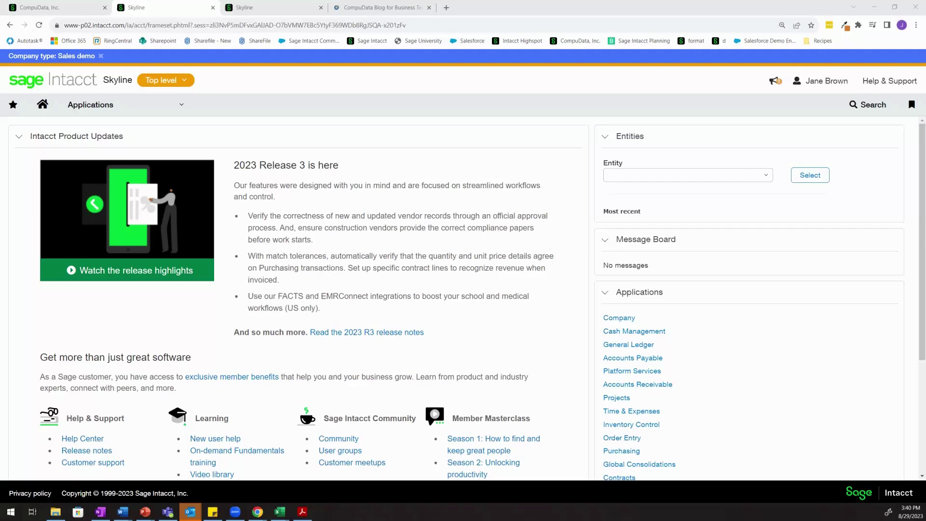
Switch from the Sage Intacct home dashboard to the CompuData Blog browser tab
left_click(381, 7)
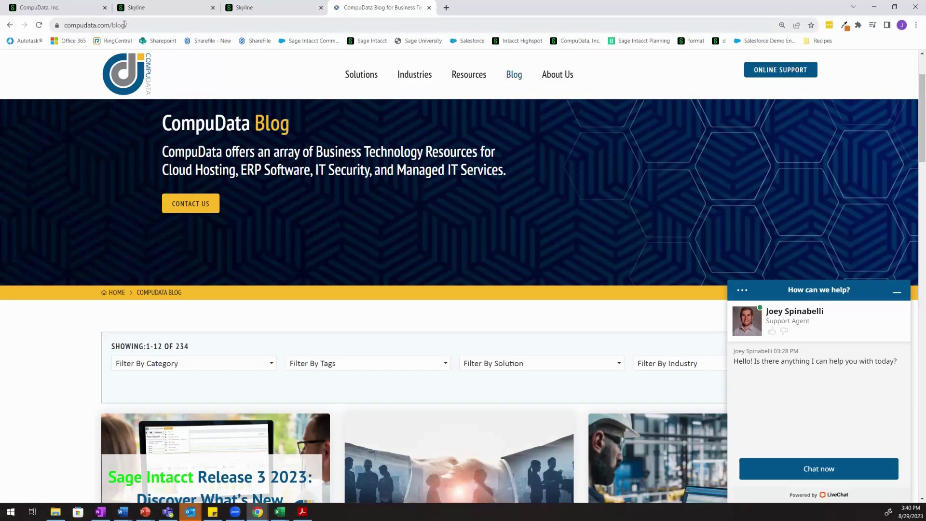
Open the Inter-entity account mapping plan and highlight the 100--USA 1 / 200--USA 2 pairing
left_click(151, 12)
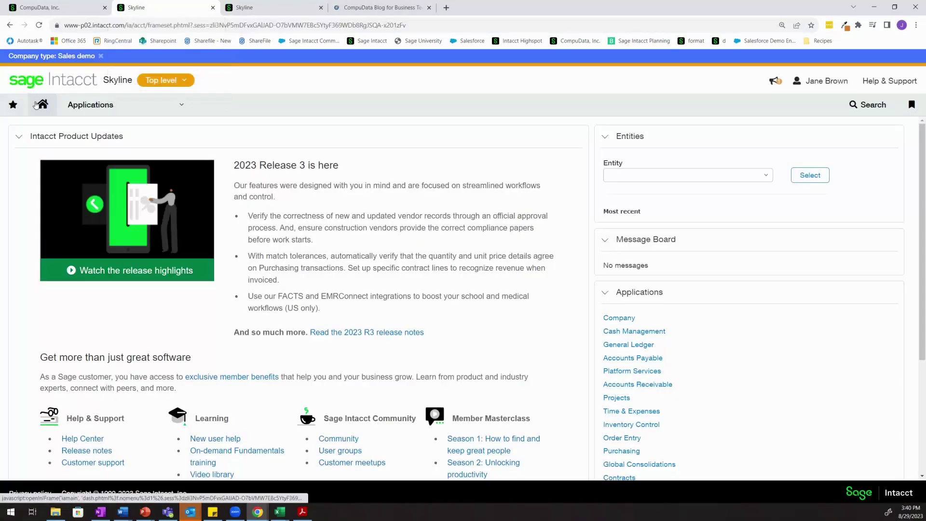
left_click(107, 106)
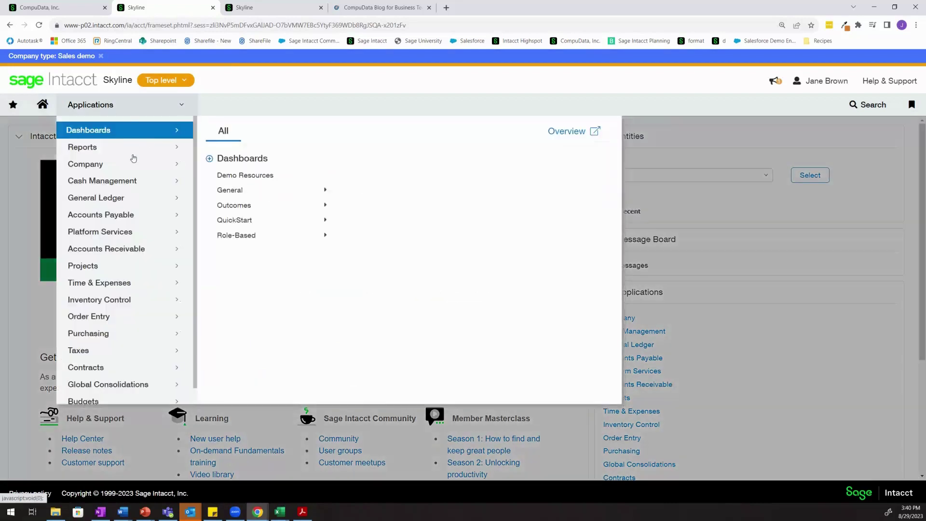
mouse_move(135, 161)
left_click(265, 248)
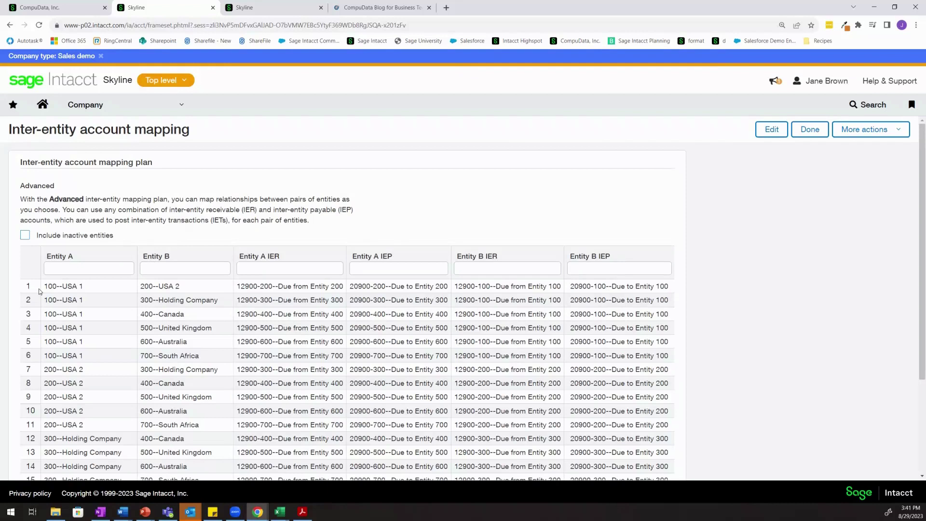
left_click_drag(42, 288, 223, 289)
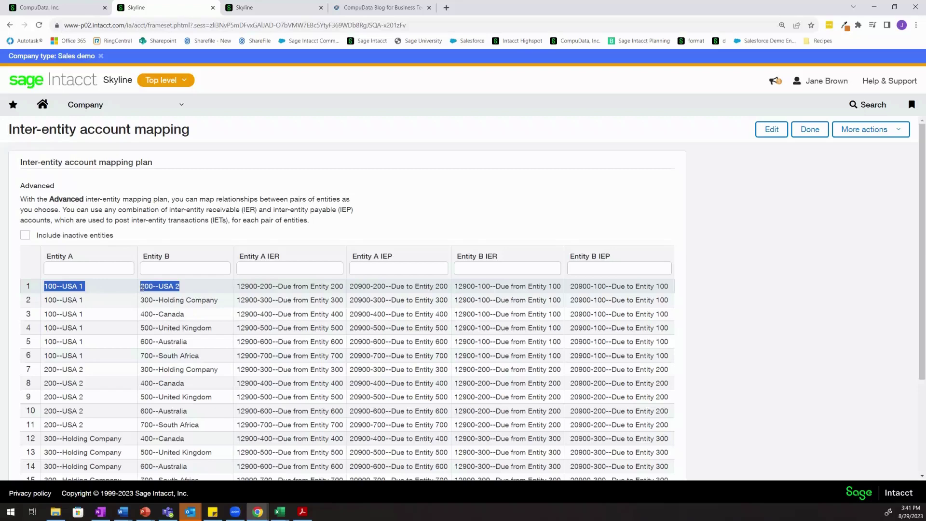
View checking account 200_CHK's accounting details: GL 10020--Checking 2, location 200--USA 2
left_click(106, 105)
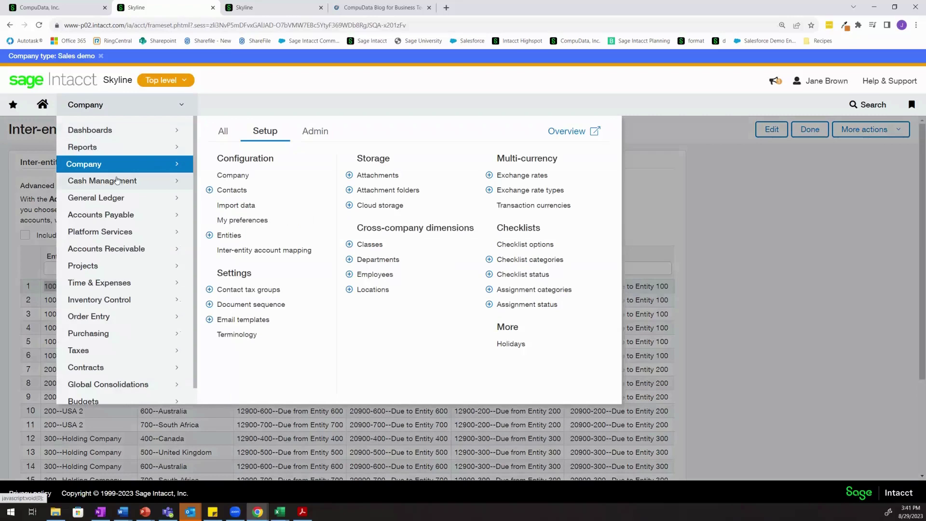
mouse_move(117, 181)
left_click(241, 191)
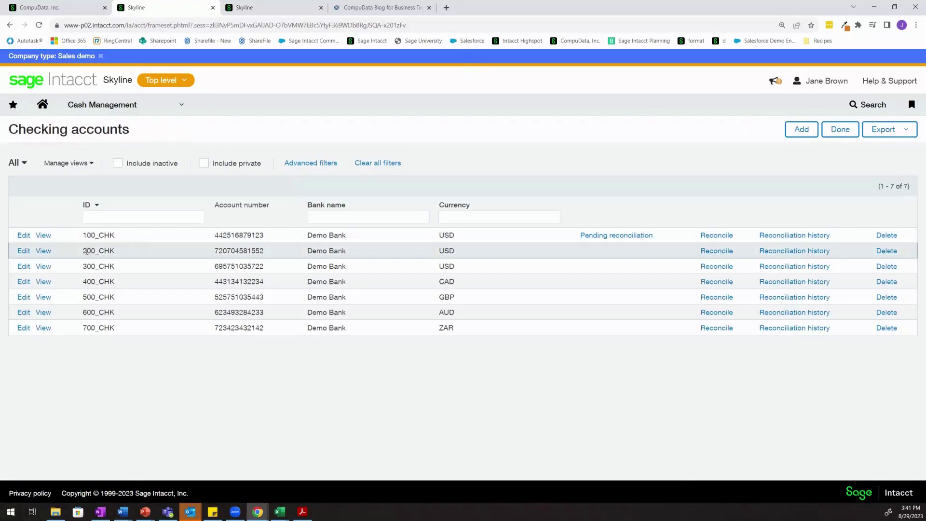
left_click(48, 252)
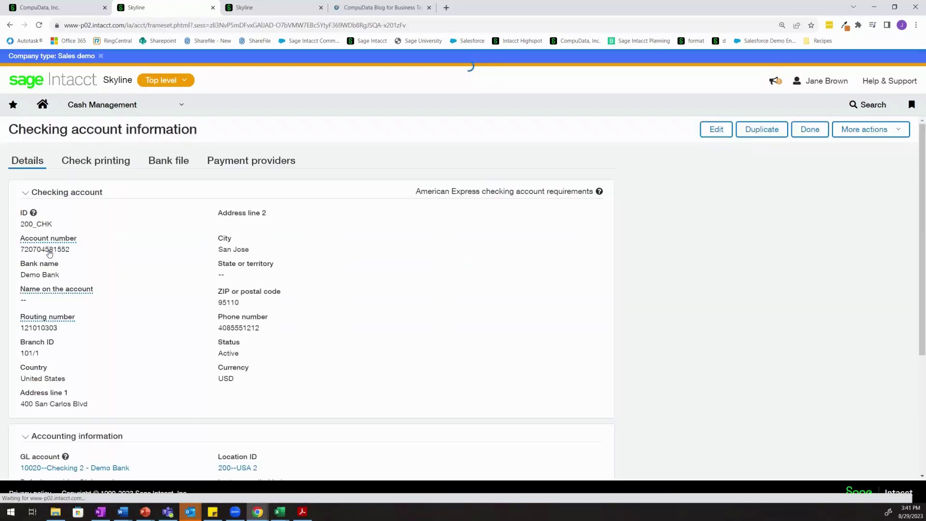
scroll(286, 268, "down", 3)
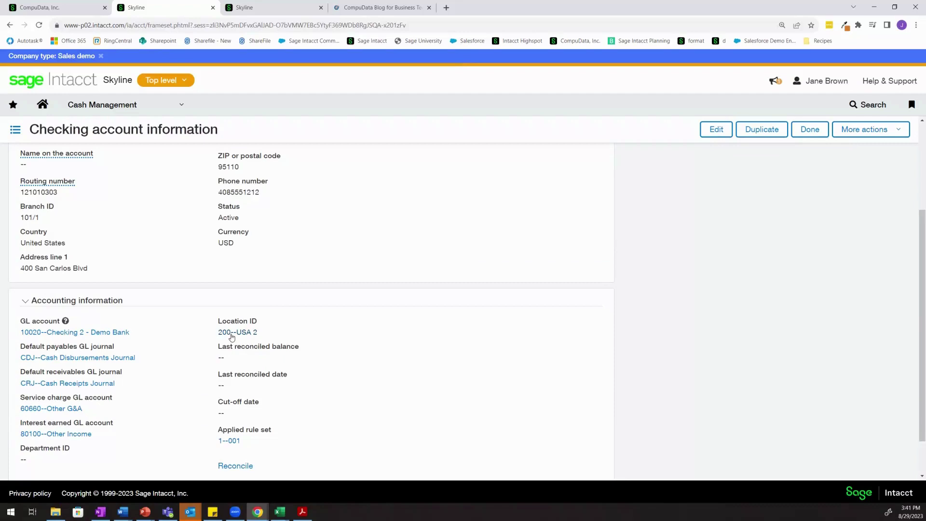
left_click(115, 110)
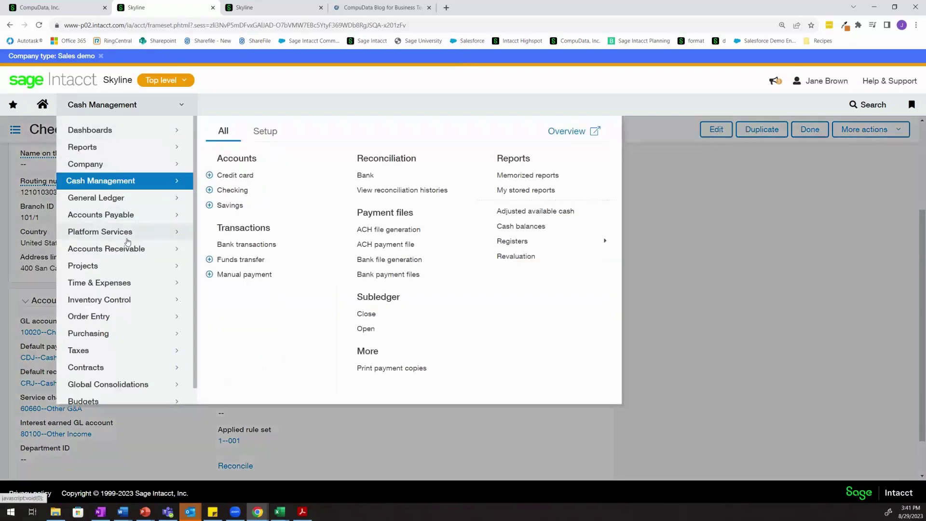
Start a new AR invoice for customer Genentech, Inc. with USD base currency
mouse_move(183, 247)
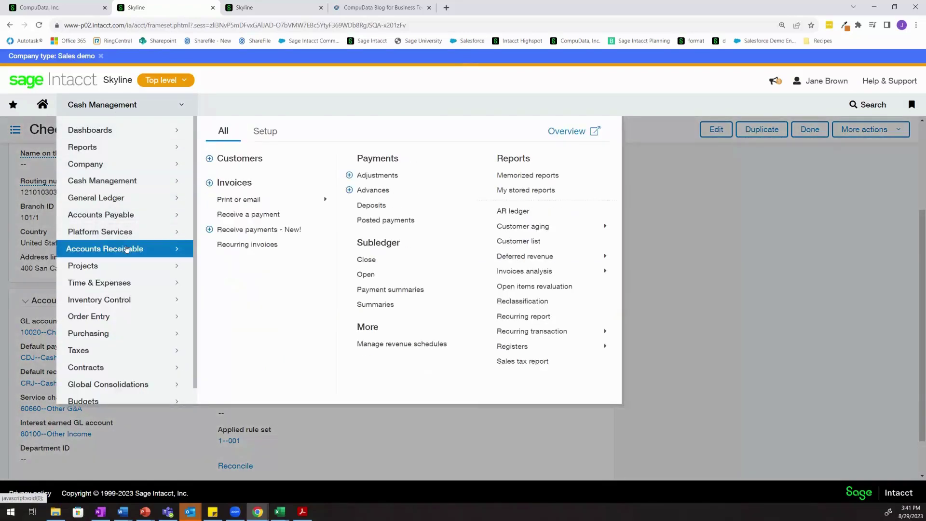
left_click(268, 183)
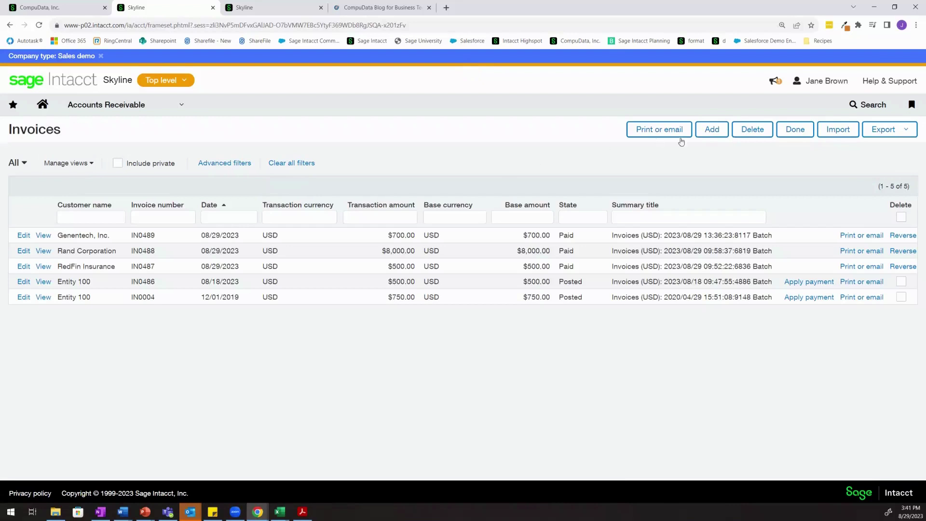
left_click(712, 129)
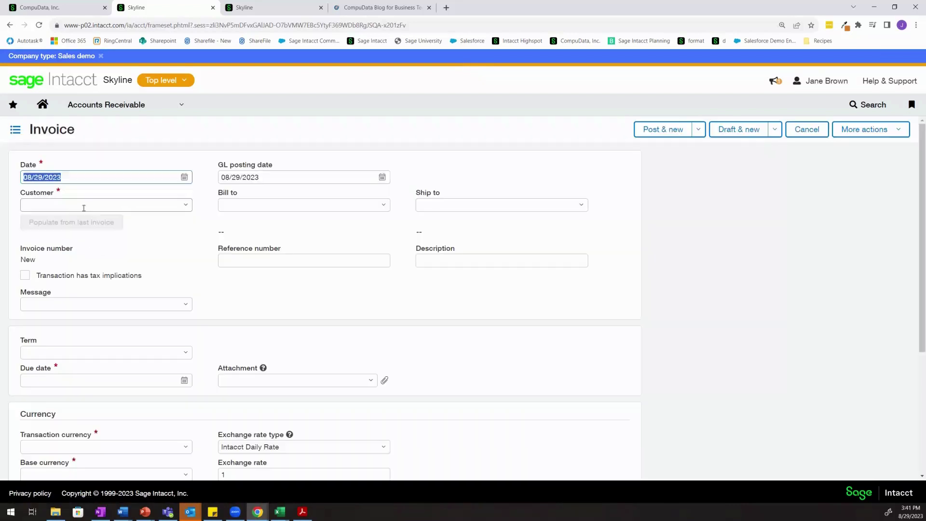
left_click(83, 206)
type("gene")
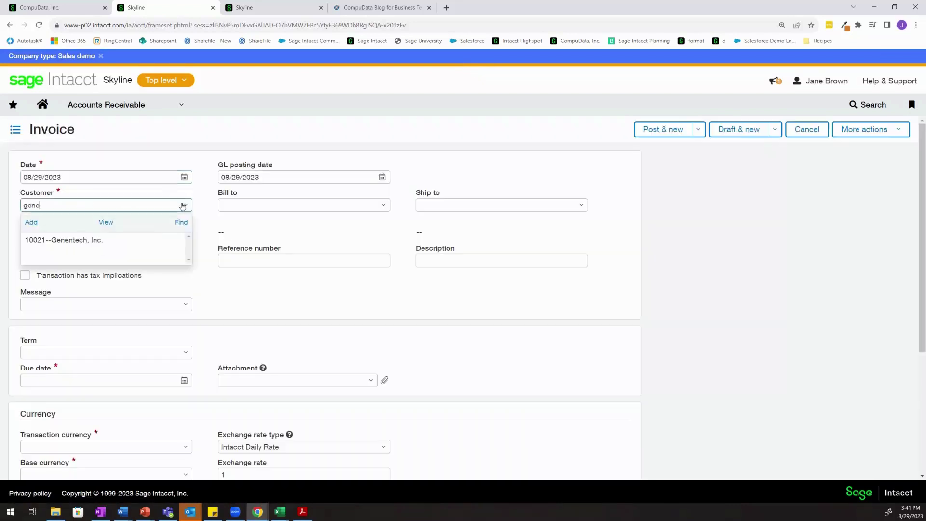
left_click(101, 240)
scroll(114, 275, "down", 4)
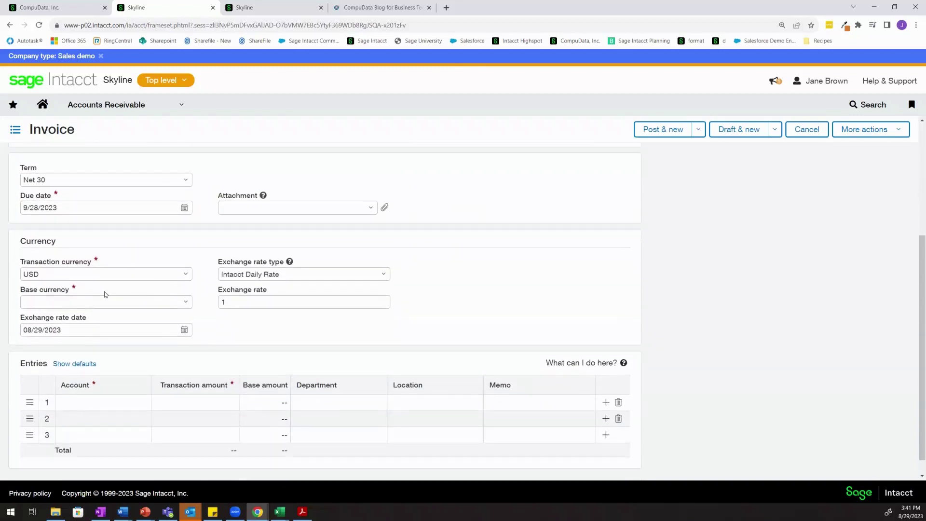
left_click(85, 302)
type("usd")
scroll(42, 339, "down", 1)
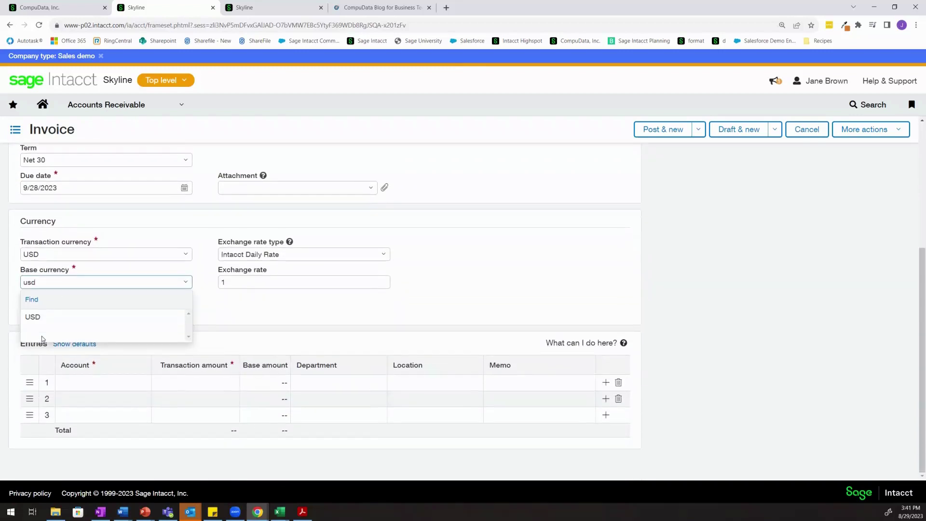
left_click(48, 316)
Add a 40100--Revenue - Services line for 850.00
left_click(75, 379)
type("4")
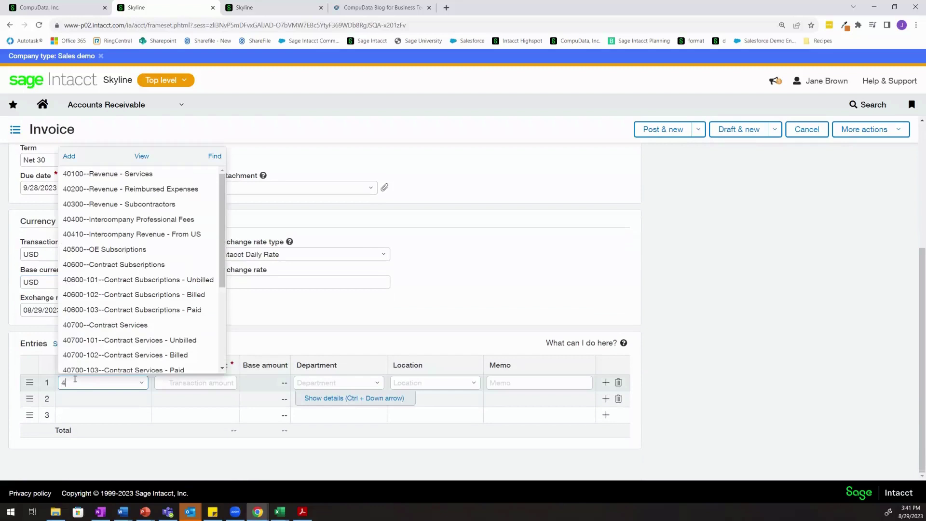
left_click(166, 176)
left_click(205, 383)
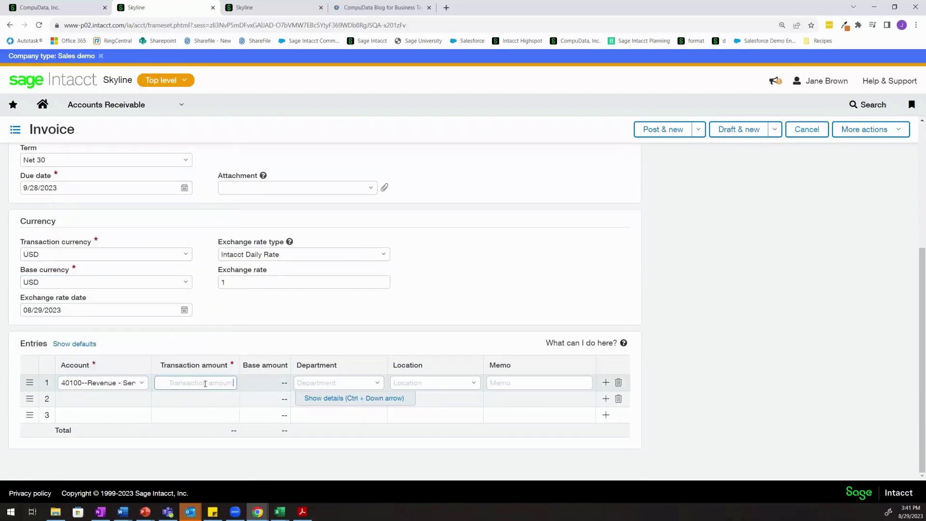
type("850")
left_click(426, 326)
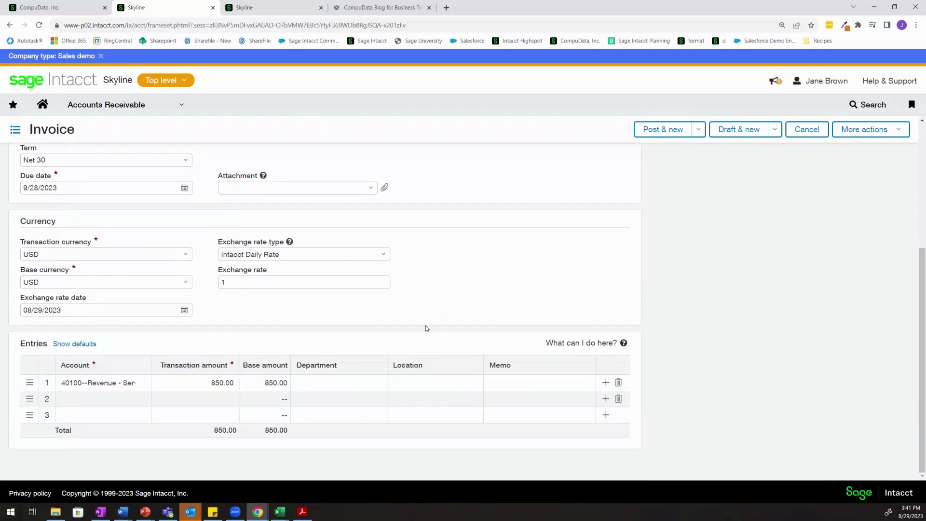
Tag the line to department 100--Sales and location 100--USA 1, then post the invoice
left_click(369, 382)
left_click(378, 382)
left_click(320, 288)
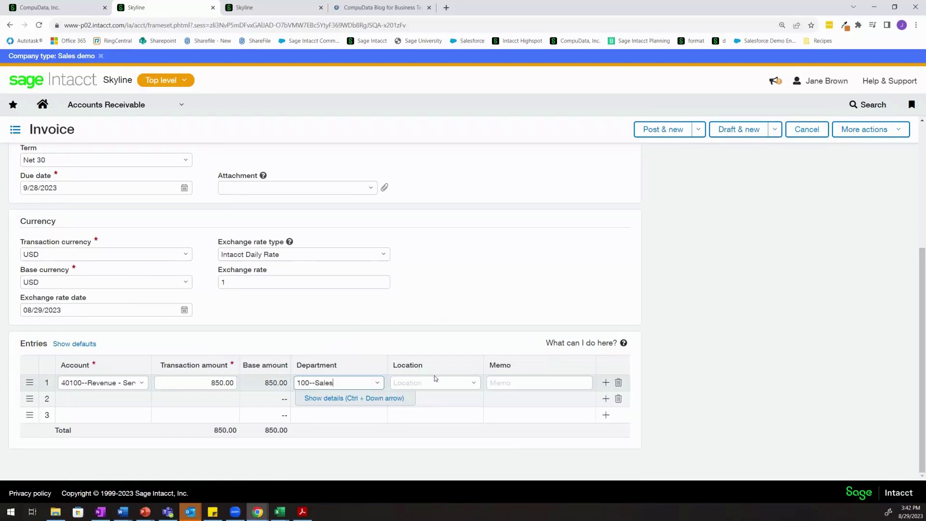
left_click(417, 382)
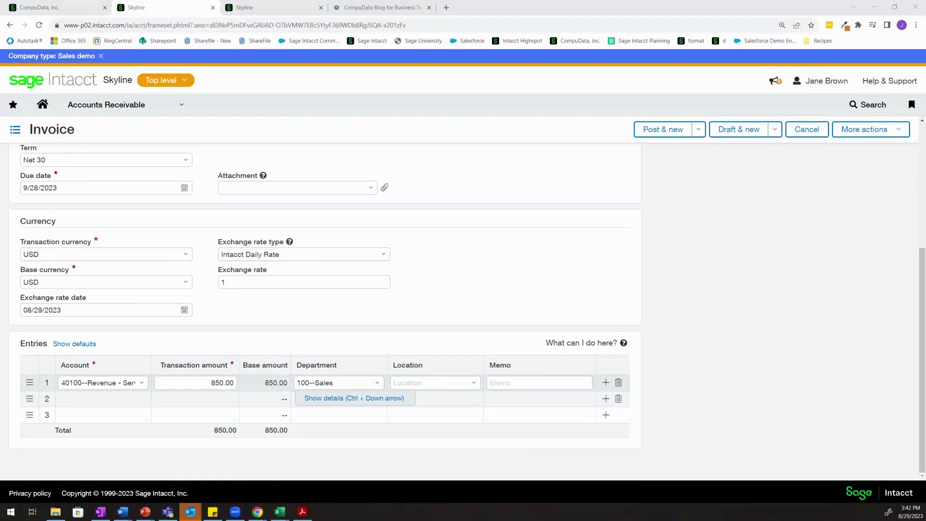
left_click(473, 383)
left_click(431, 417)
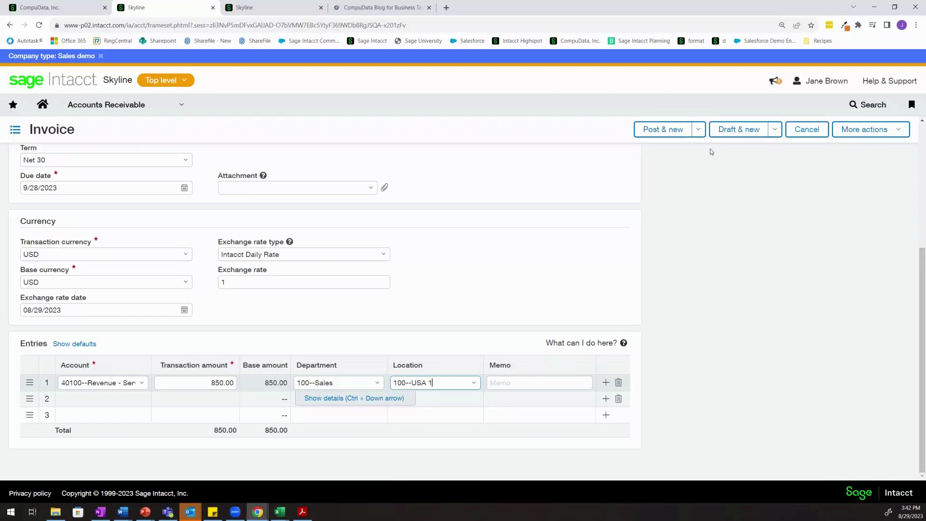
left_click(699, 130)
left_click(646, 149)
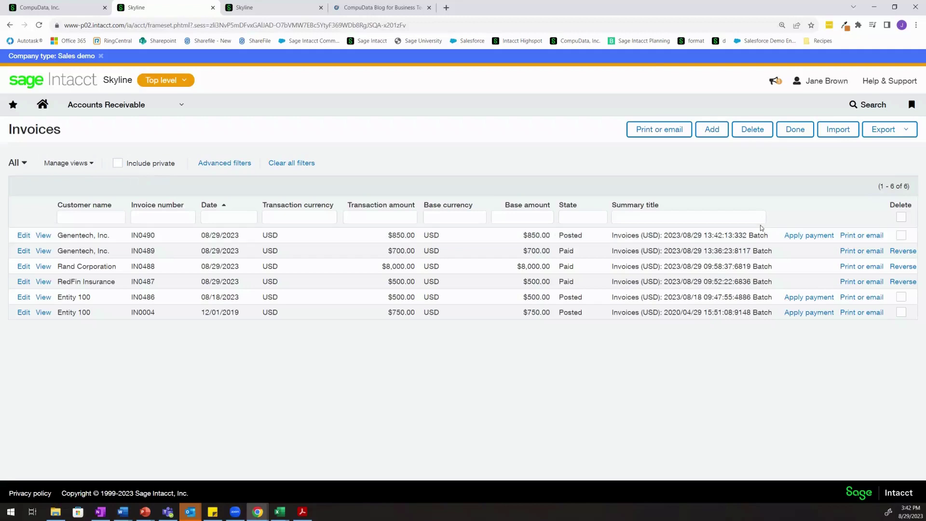
Apply an 850.00 payment to invoice IN0490 into 200_CHK--Demo Bank (USD) and post it
left_click(802, 236)
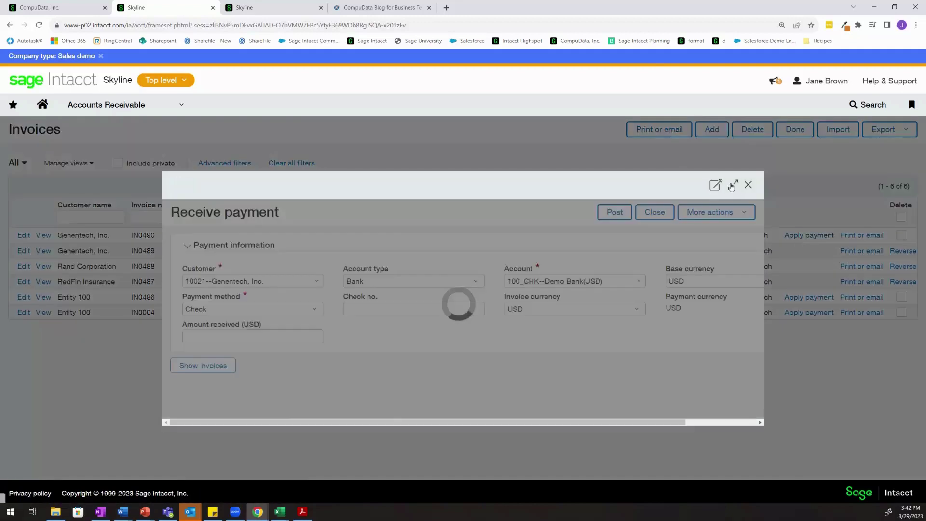
left_click(732, 185)
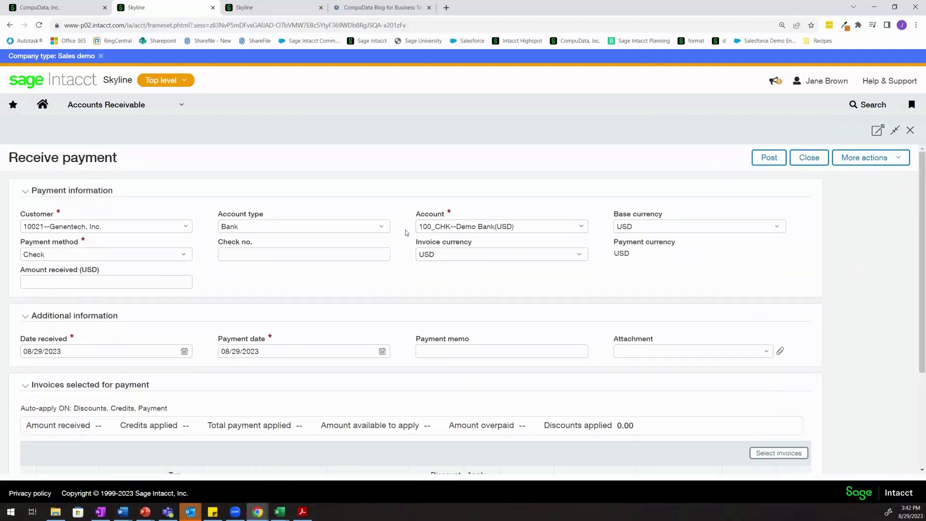
left_click(444, 227)
left_click(554, 255)
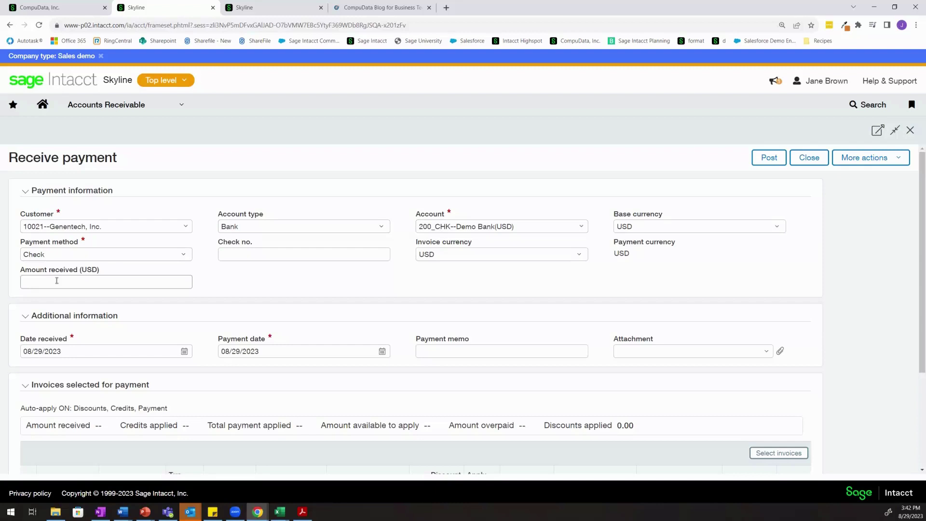
scroll(497, 323, "down", 1)
left_click(70, 237)
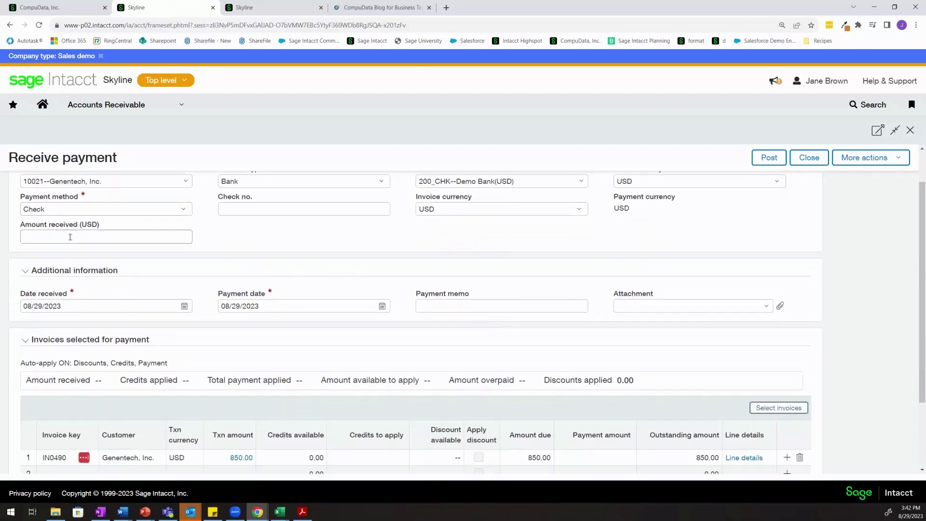
type("850")
key("Tab")
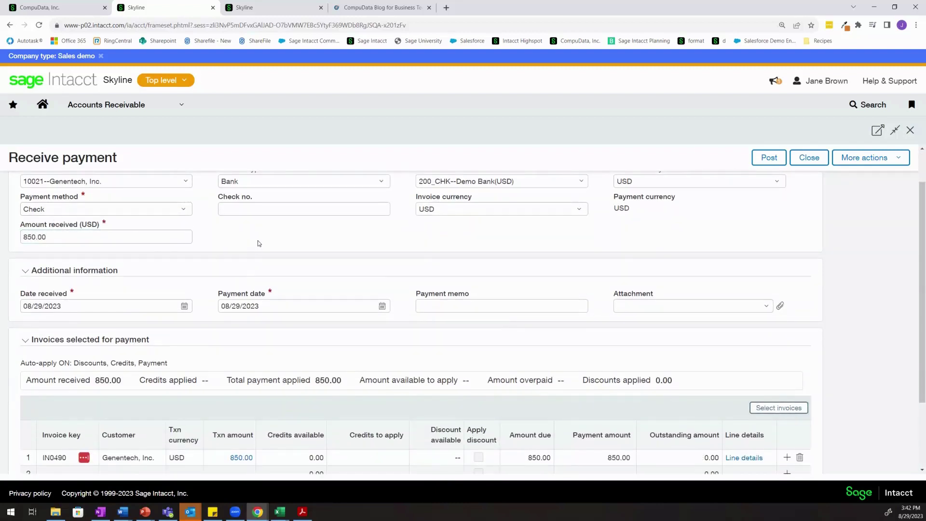
scroll(594, 367, "down", 1)
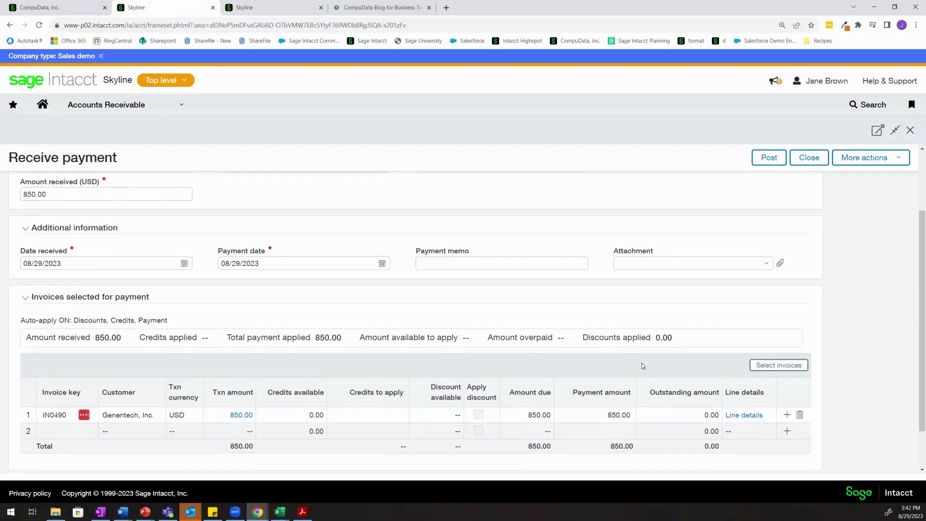
scroll(642, 363, "up", 2)
left_click(771, 158)
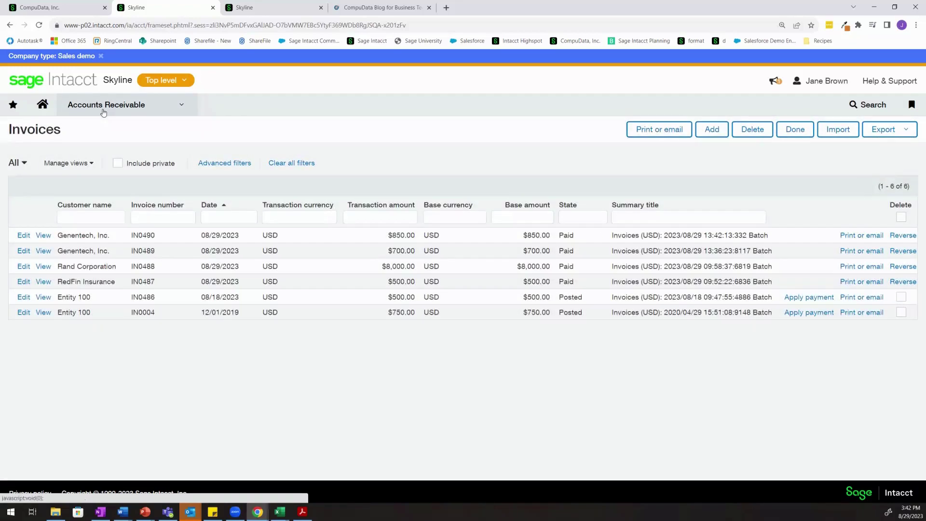
Open Genentech's 850.00 posted payment and view its posting details with the inter-entity entries
left_click(103, 113)
left_click(378, 220)
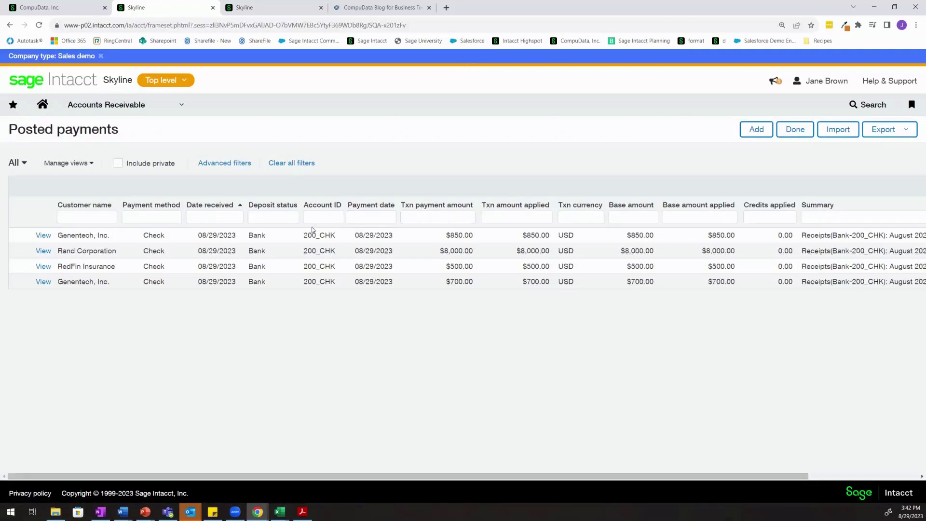
left_click(43, 236)
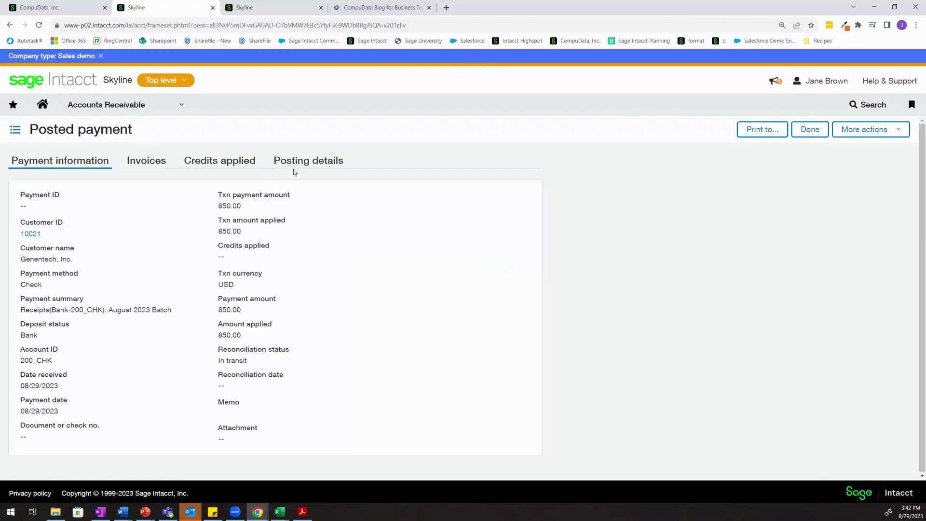
left_click(309, 161)
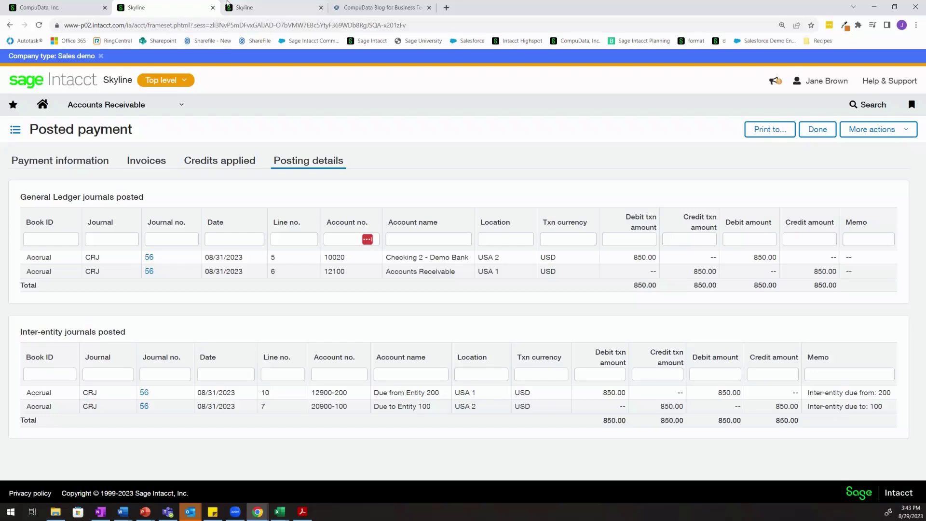
left_click(266, 11)
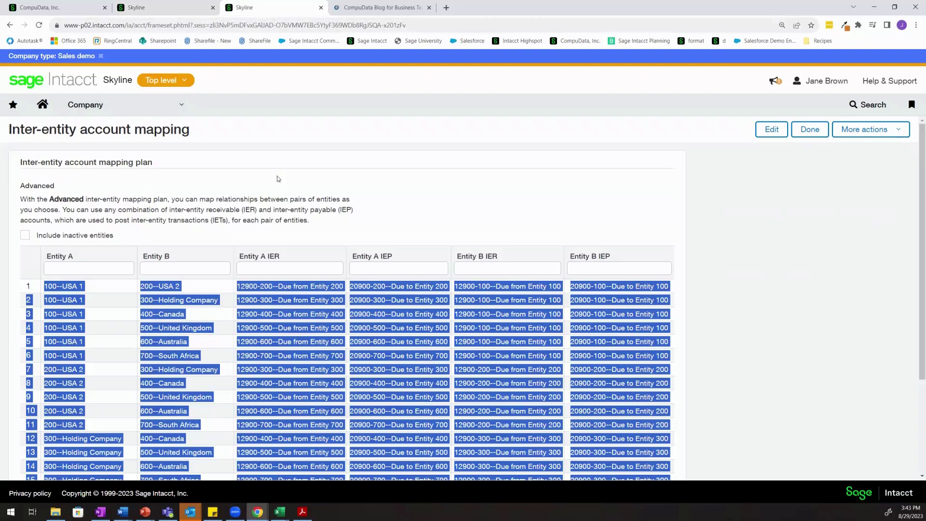
left_click(289, 189)
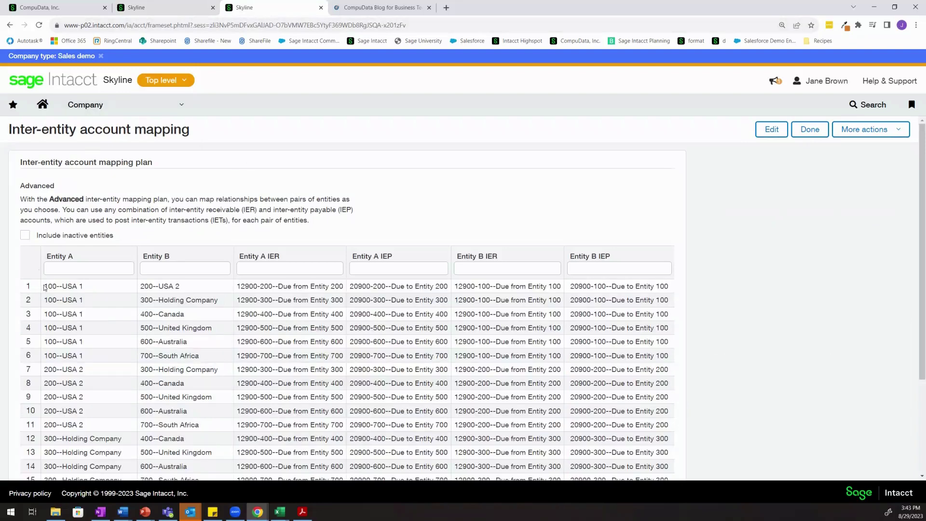
left_click_drag(43, 288, 671, 286)
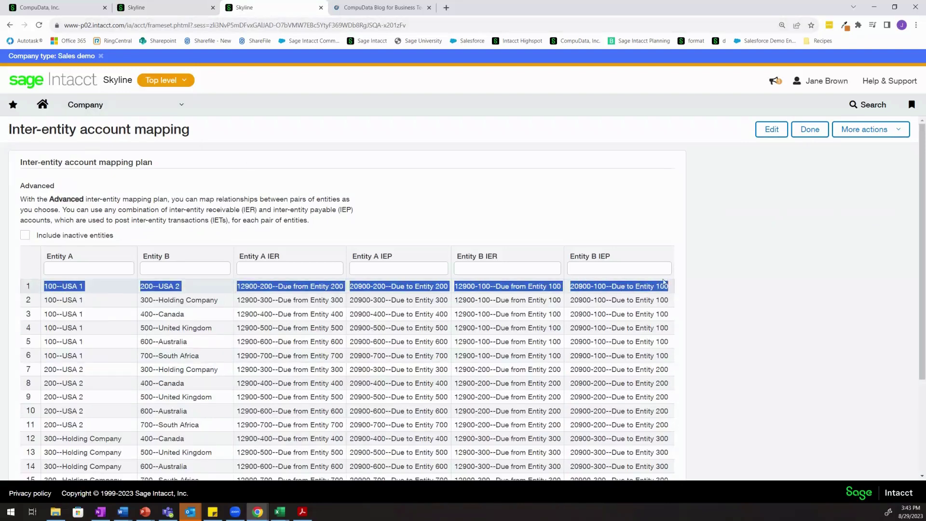
left_click(162, 9)
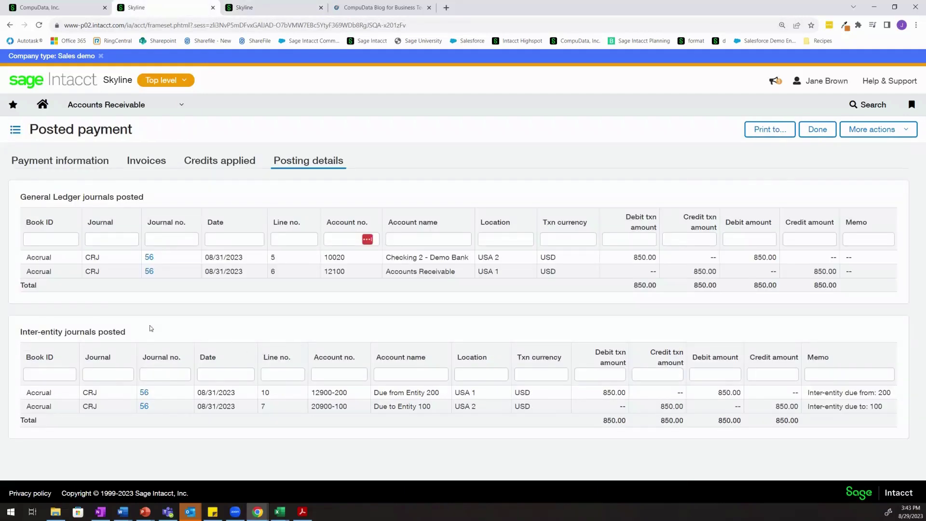